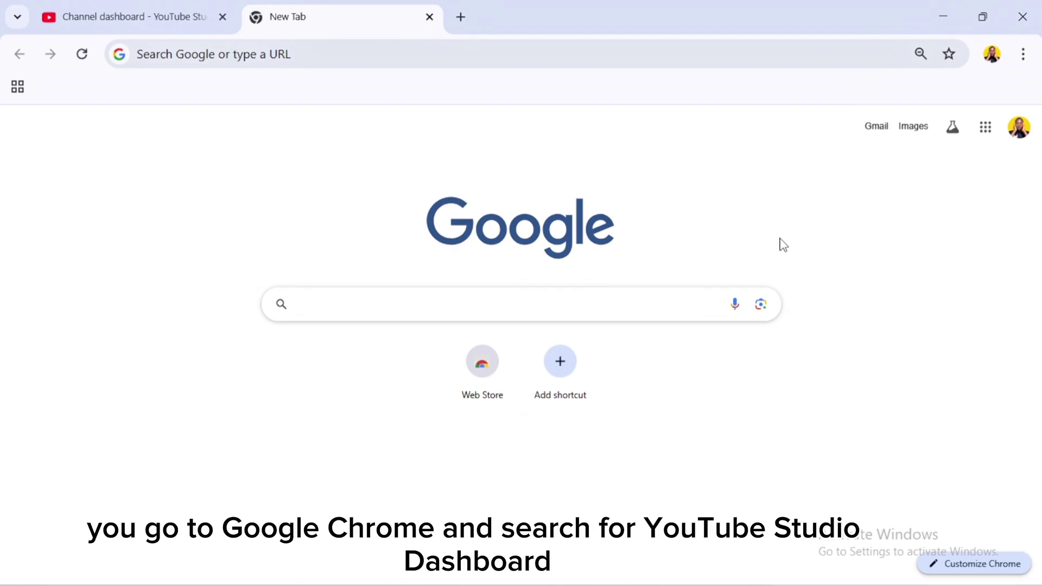
Step: Search Google for 'youtube studio dashboard' via the suggestion offered after typing 'yout'
type("yout")
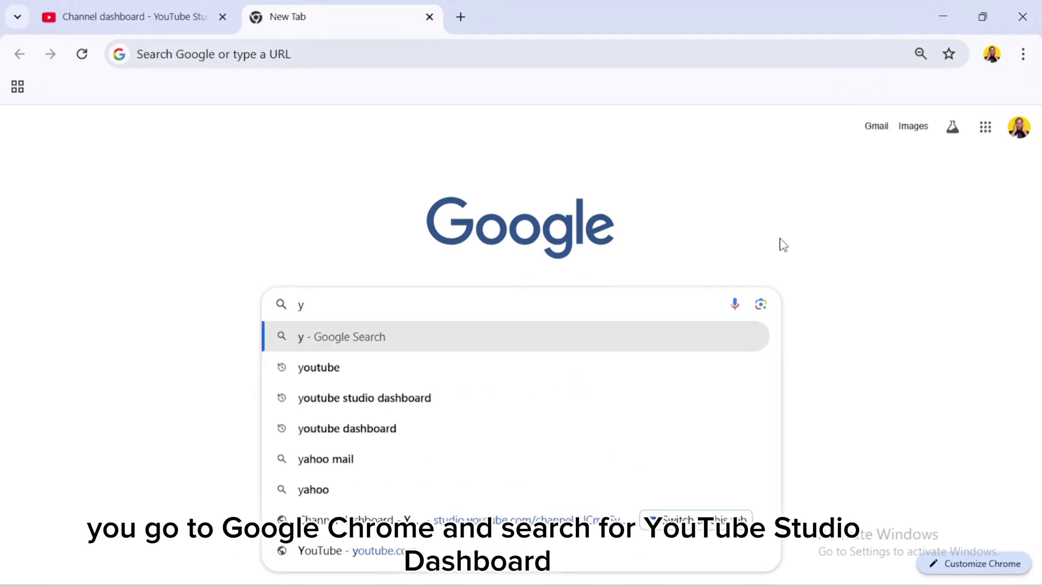
left_click(386, 408)
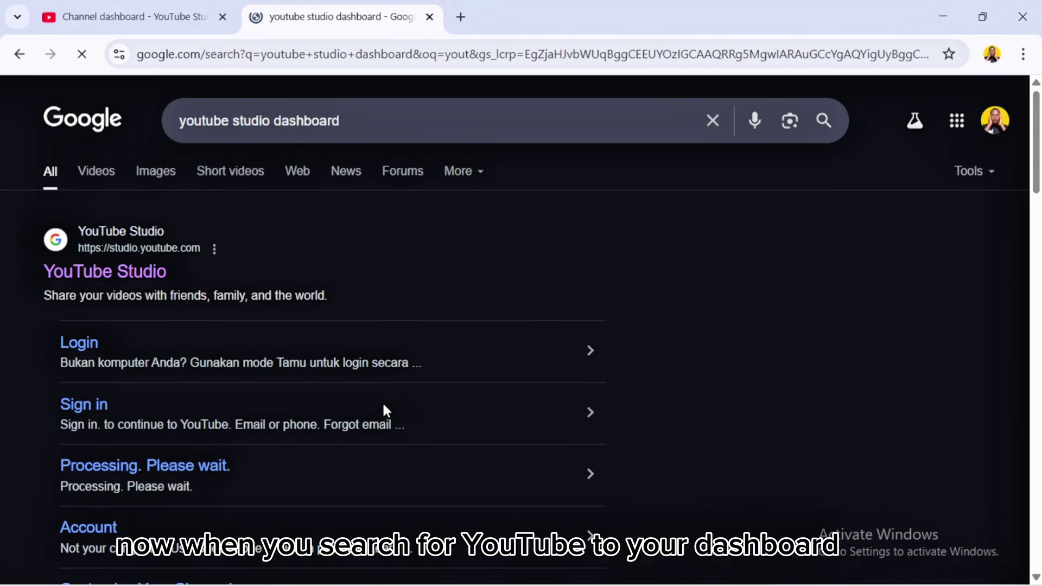
Step: Open YouTube Studio from the results and go to the Channel content video list
left_click(133, 278)
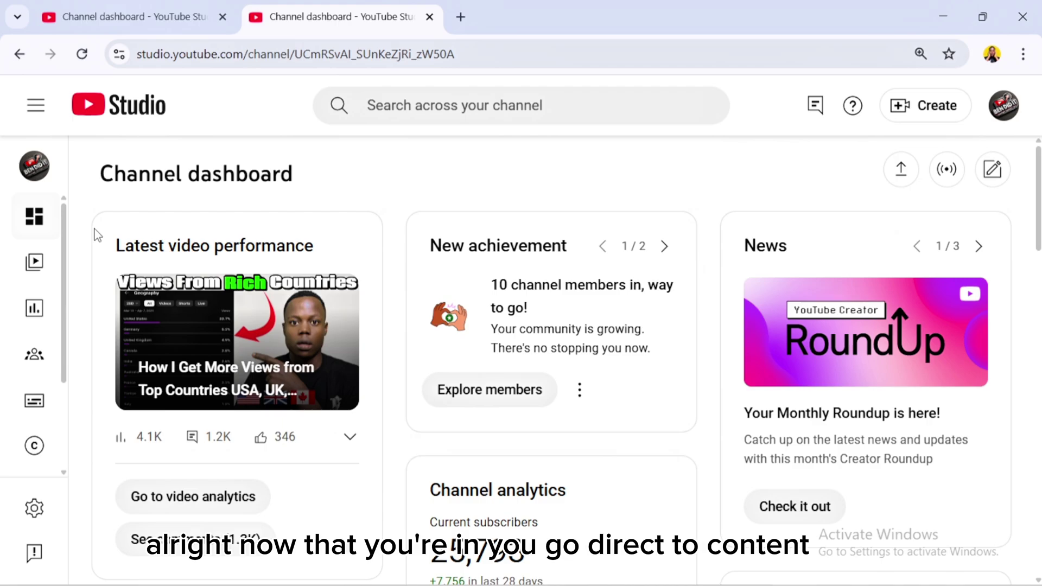
left_click(36, 264)
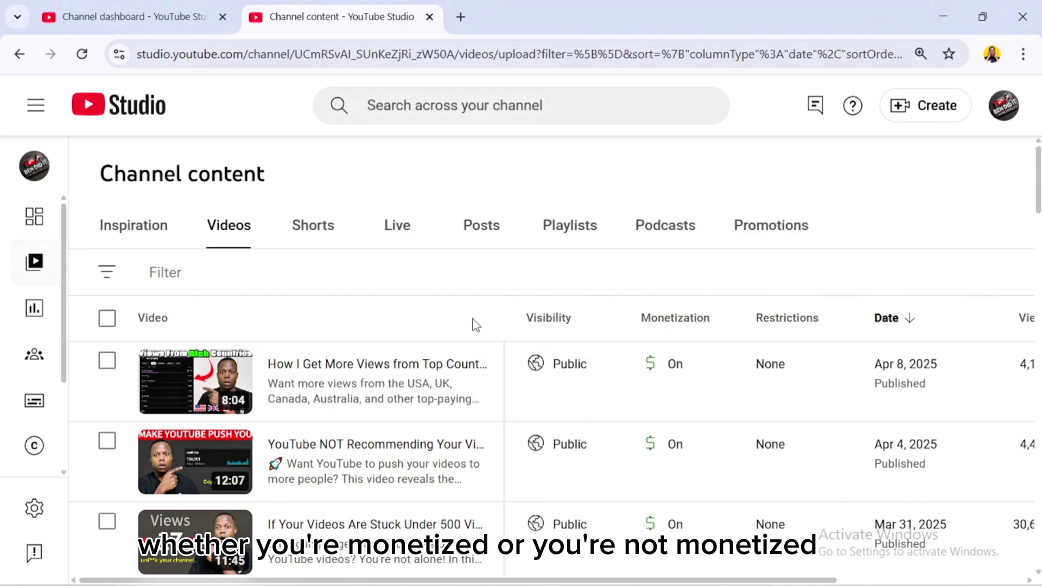
mouse_move(350, 400)
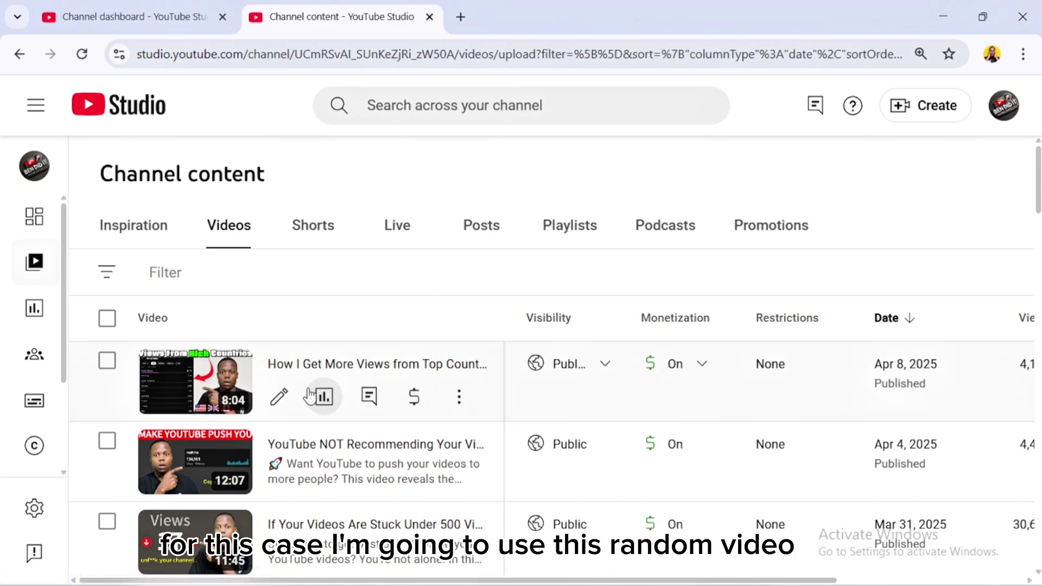
Step: Open the latest top-countries views video's details and scroll to the End screen and Cards rows
left_click(279, 399)
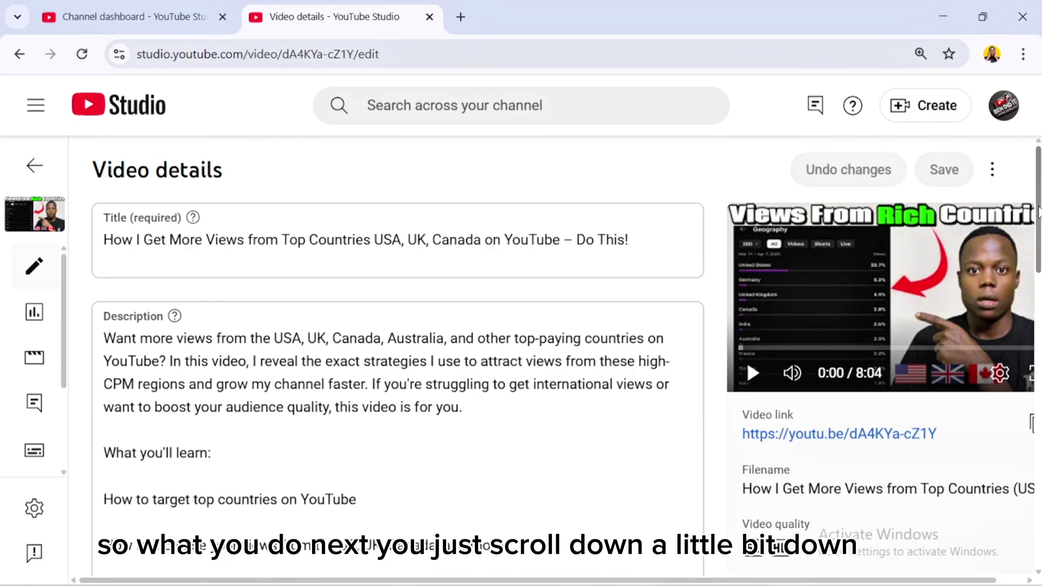
left_click_drag(1038, 210, 1039, 360)
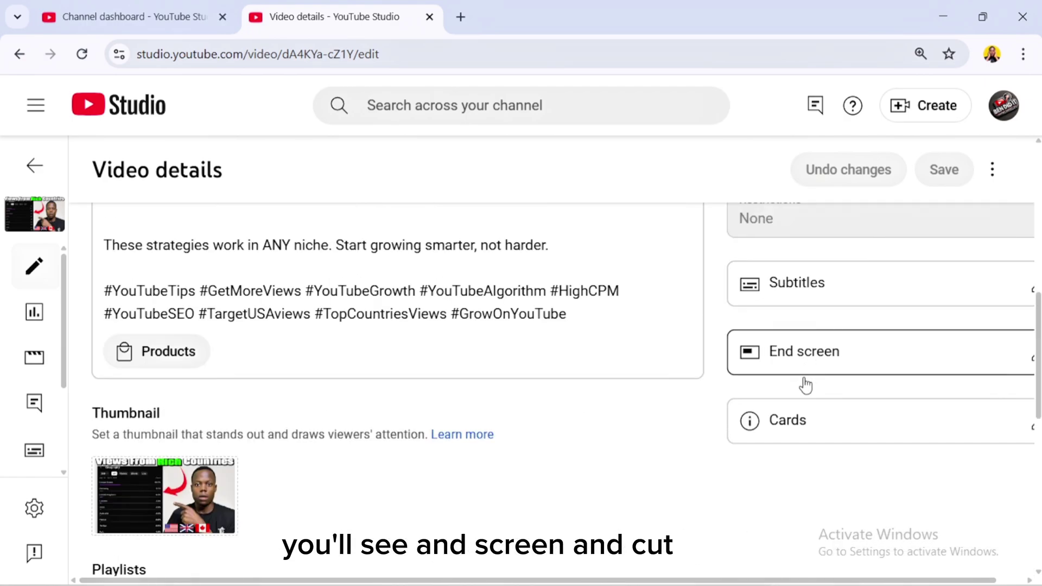
scroll(796, 423, "up", 2)
scroll(796, 424, "right", 1)
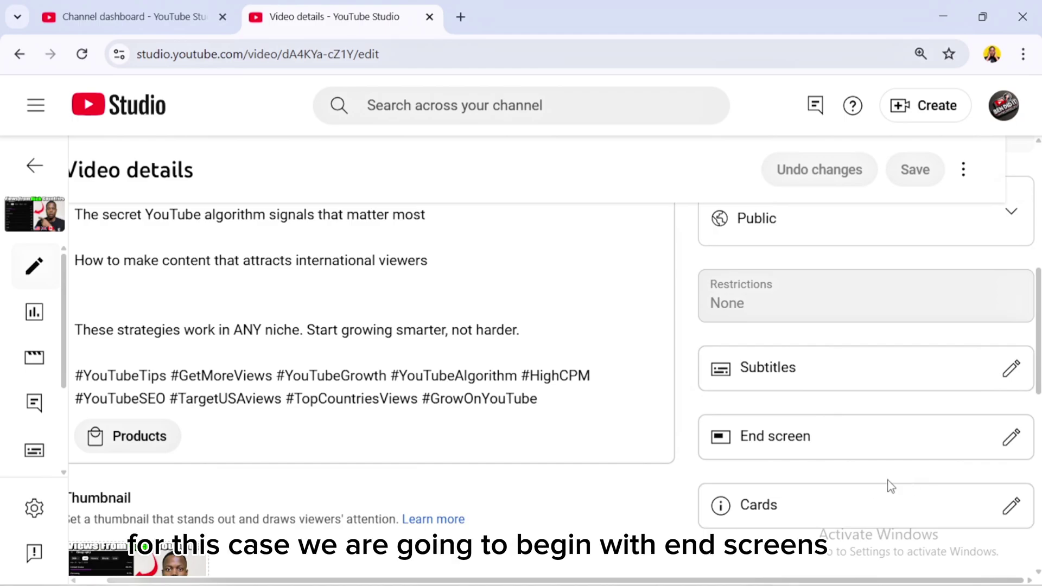
Step: Open the End Screens editor for this video and play the ending preview
left_click(1011, 441)
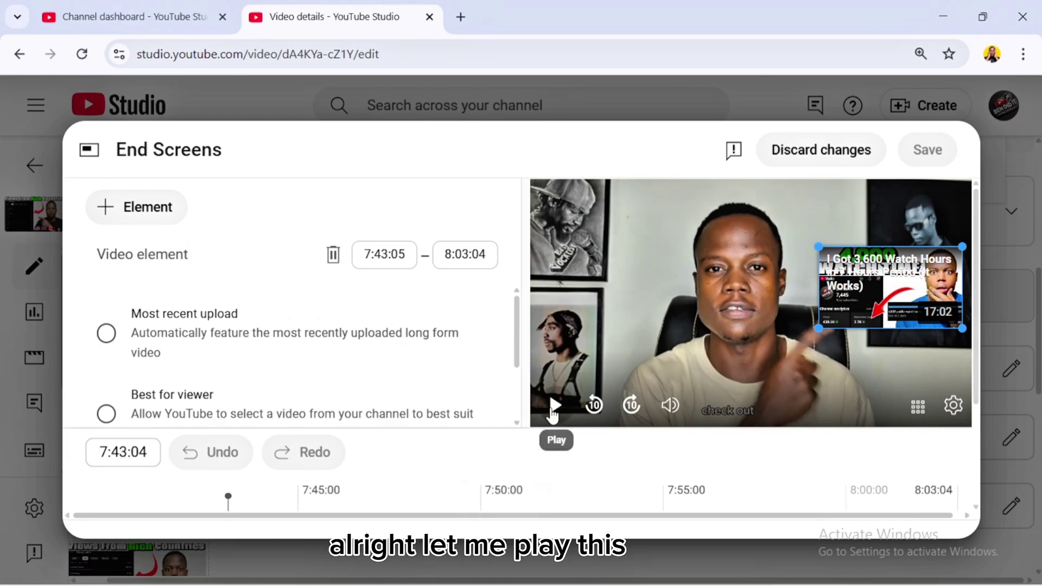
left_click(554, 405)
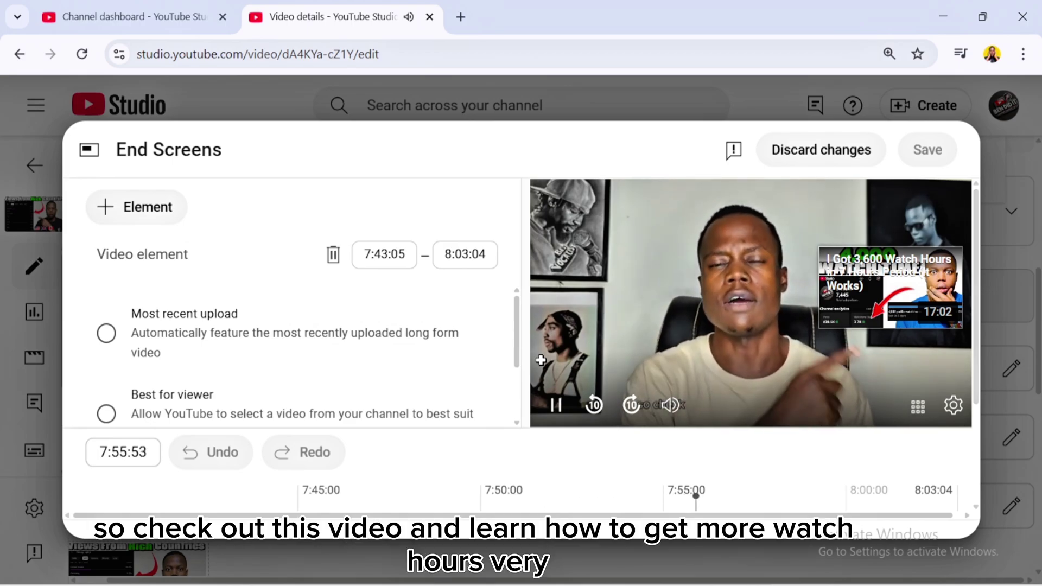
Step: Stop the ending preview in the End Screens editor
left_click(554, 407)
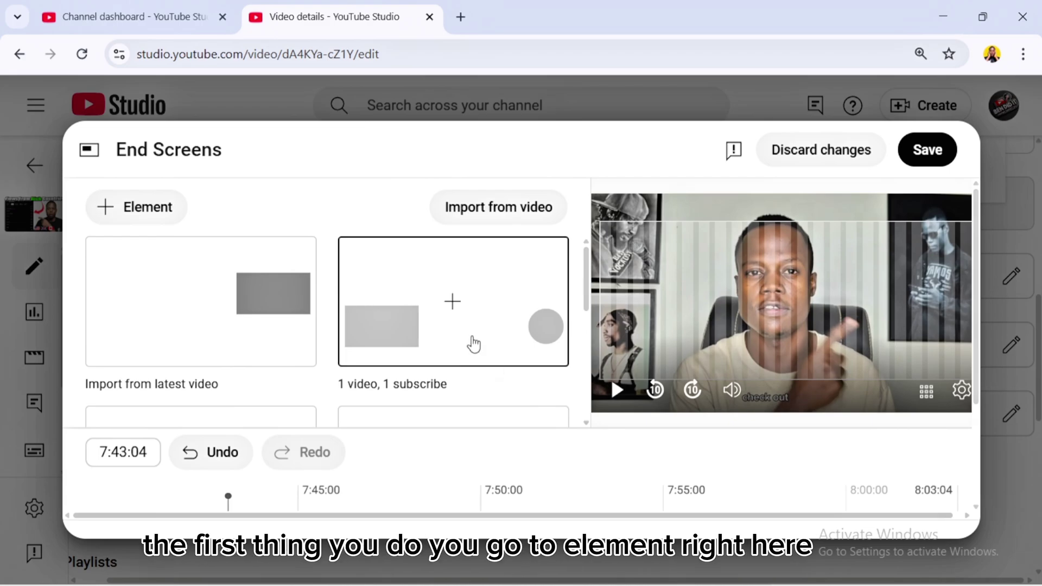
Step: Add a new Video element to the end screen, defaulting to Most recent upload
left_click(107, 212)
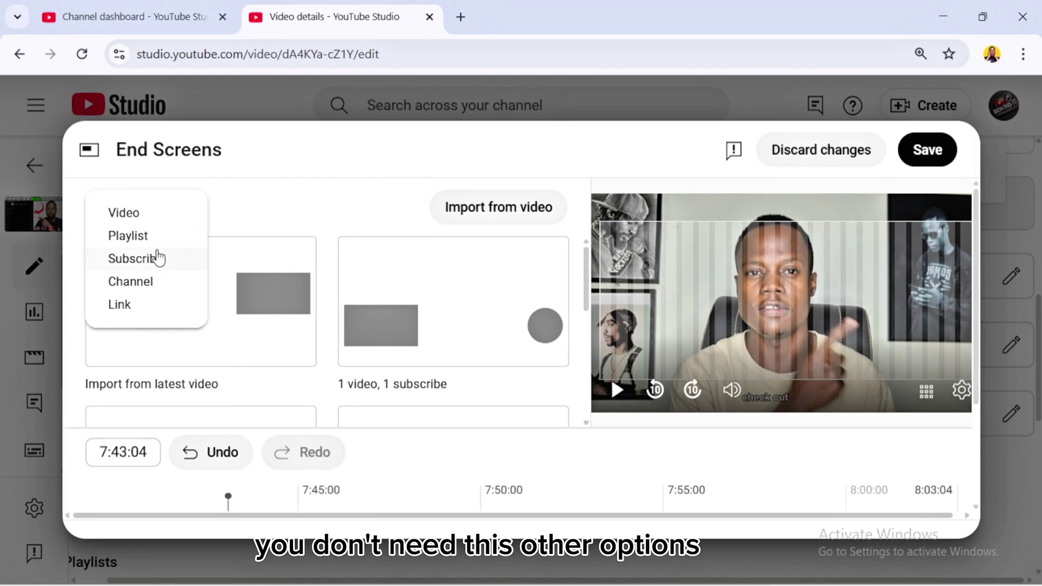
left_click(126, 220)
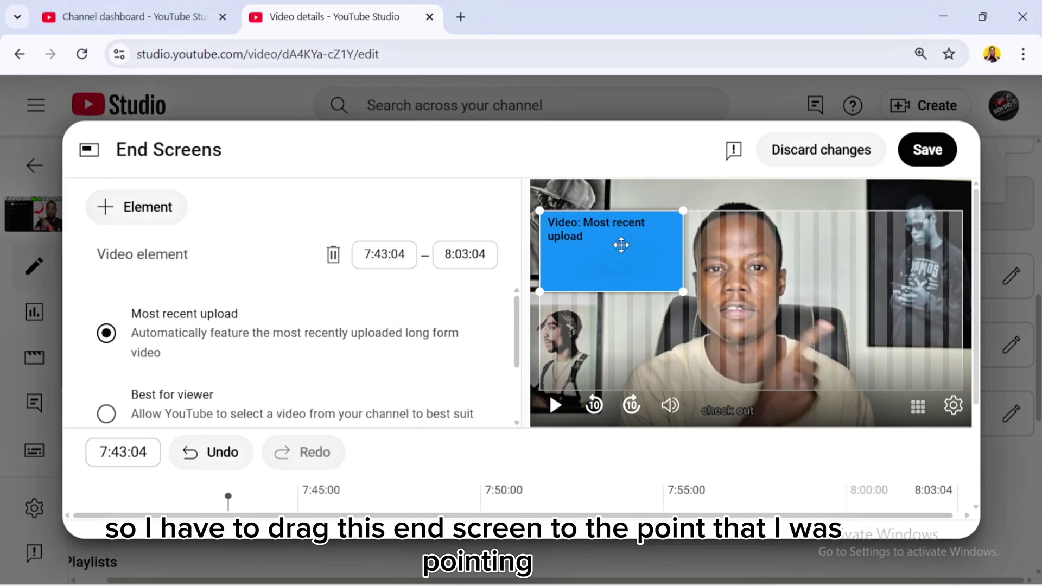
Step: Move the video element to the right side of the end-screen preview
left_click_drag(636, 243, 896, 274)
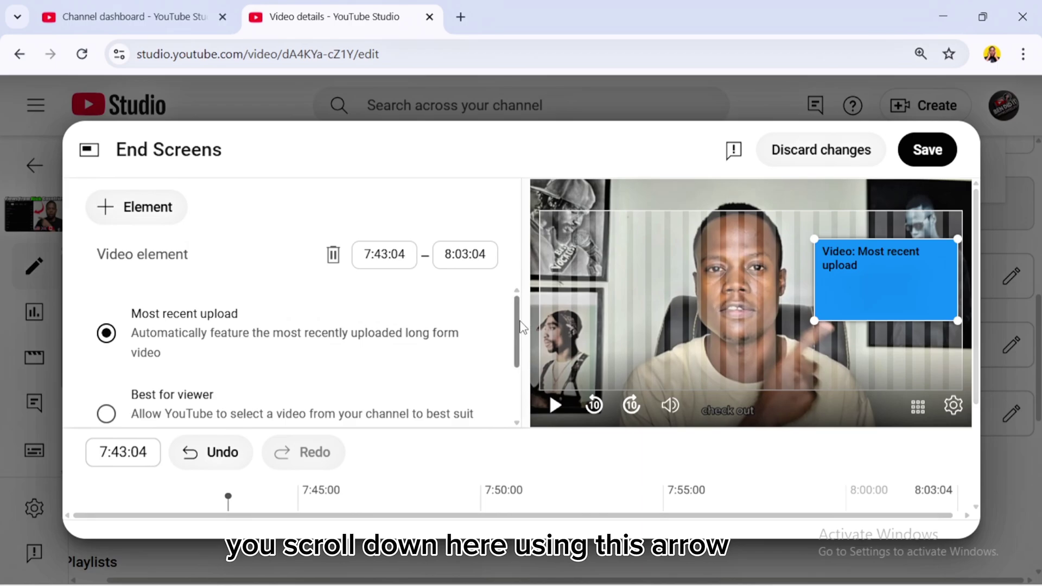
left_click_drag(515, 332, 522, 389)
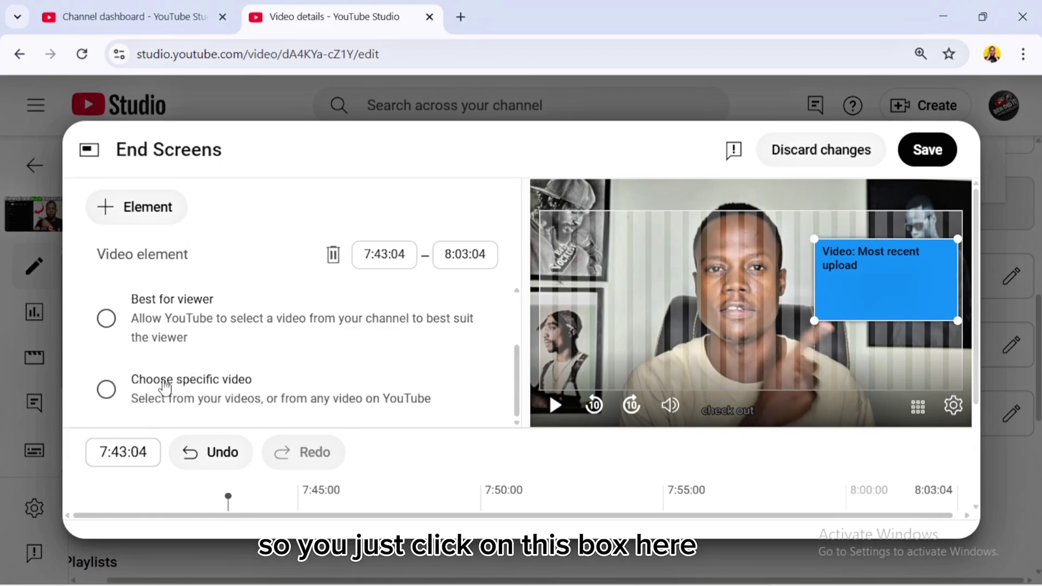
Step: Feature the specific video 'I Got 3,600 Watch Hours in 7 Hours Period' in the element
left_click(108, 391)
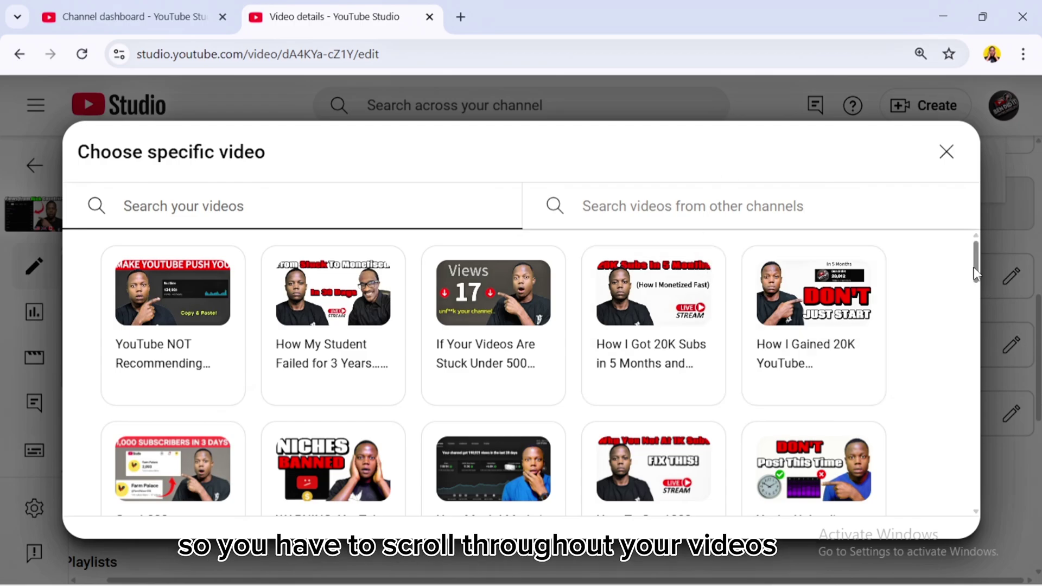
left_click_drag(974, 267, 983, 436)
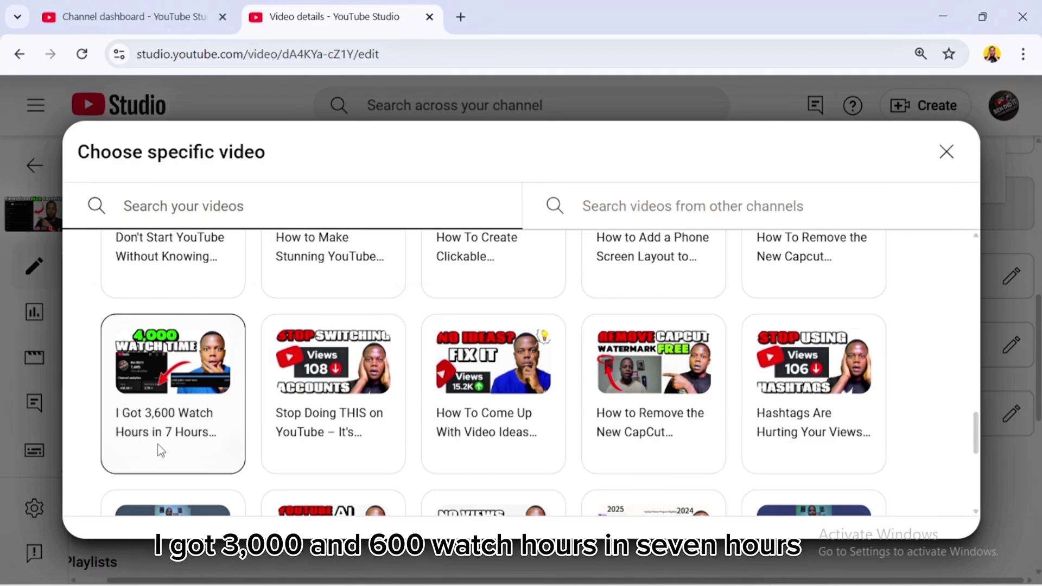
left_click(176, 355)
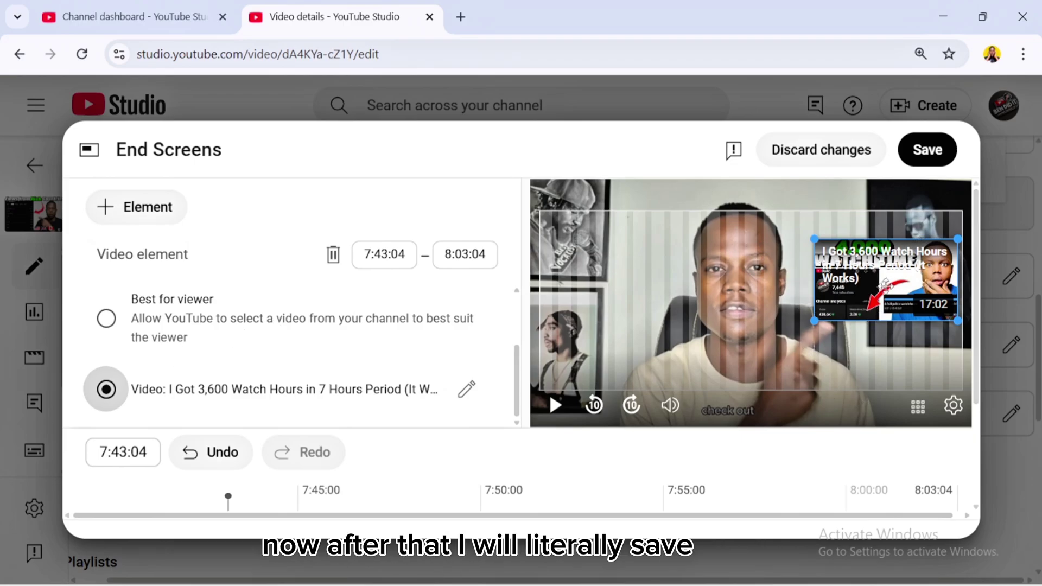
Step: Save the end screen, then reopen its editor to check the 3,600 watch hours element
left_click(927, 148)
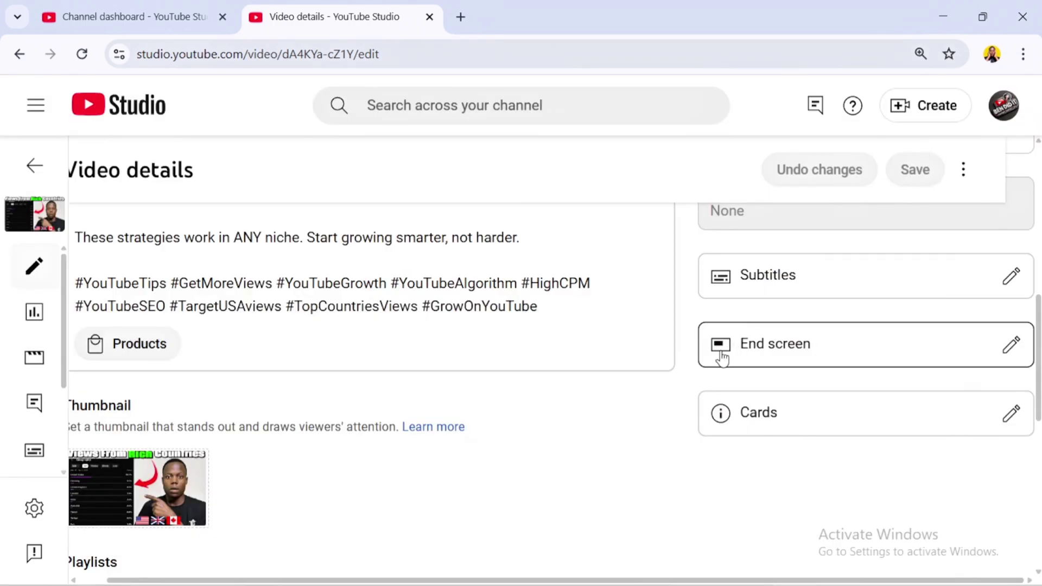
left_click(1010, 343)
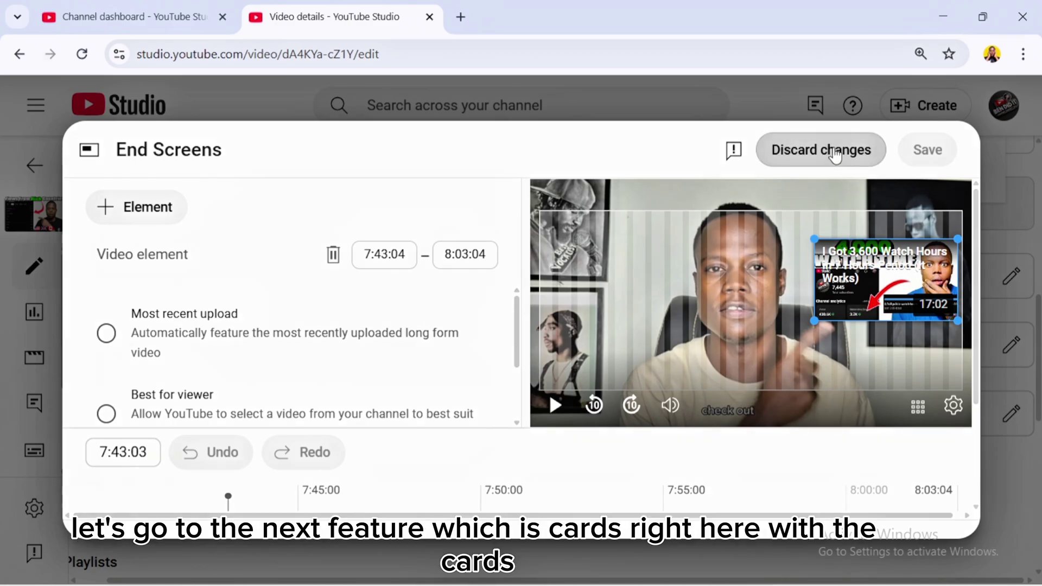
Step: Discard End Screens editor changes and open the Cards editor for this video
left_click(834, 156)
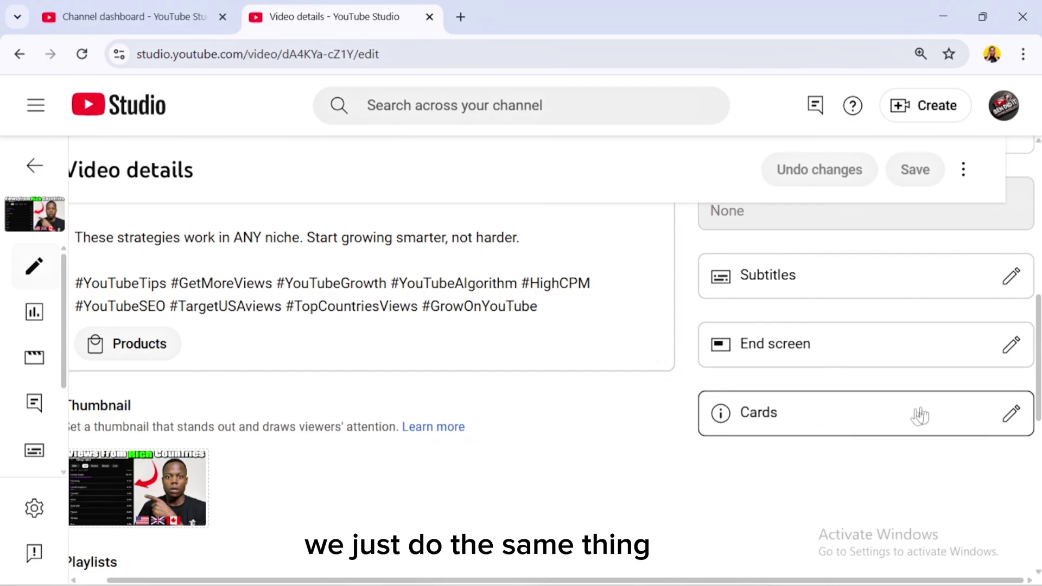
left_click(1010, 418)
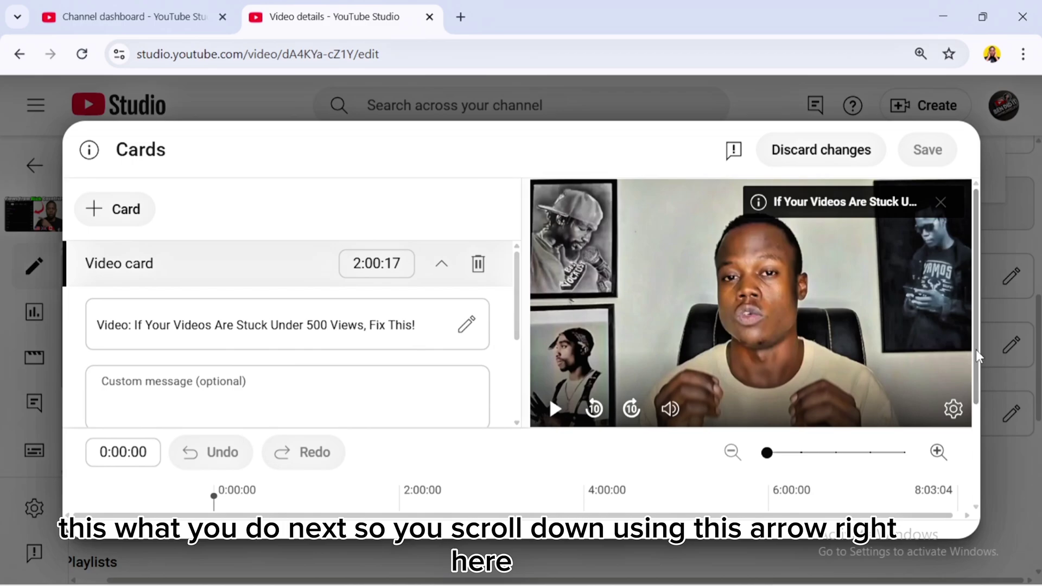
left_click_drag(975, 355, 980, 445)
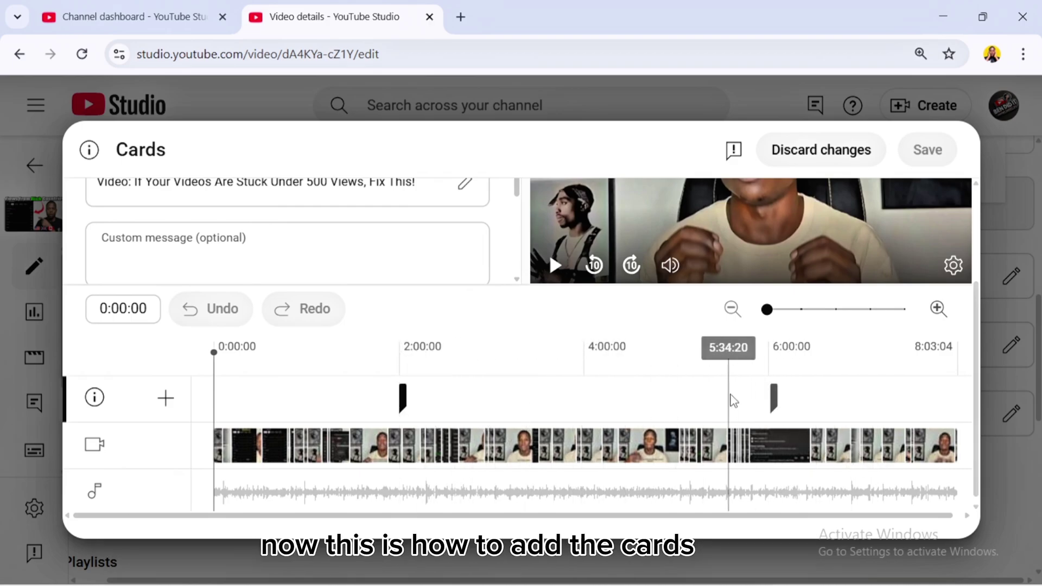
left_click(165, 402)
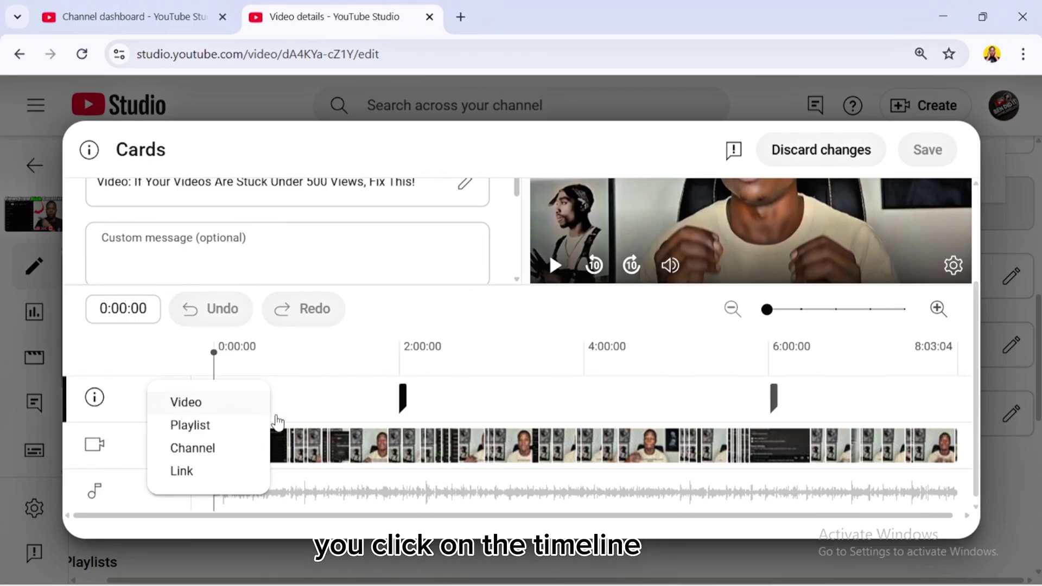
left_click(342, 412)
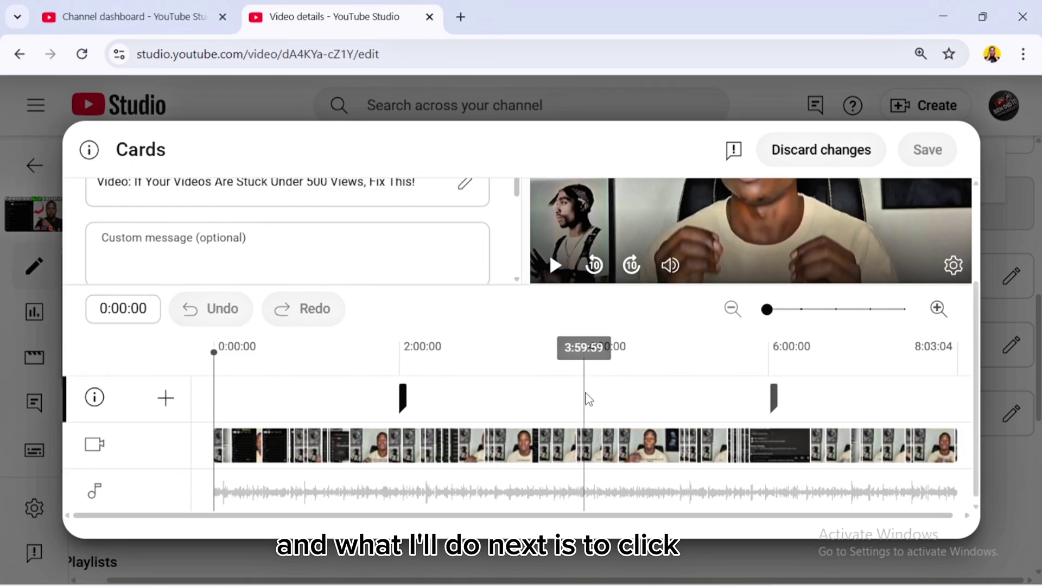
Step: Start a new video card at the 4:00 mark of the timeline
left_click(586, 395)
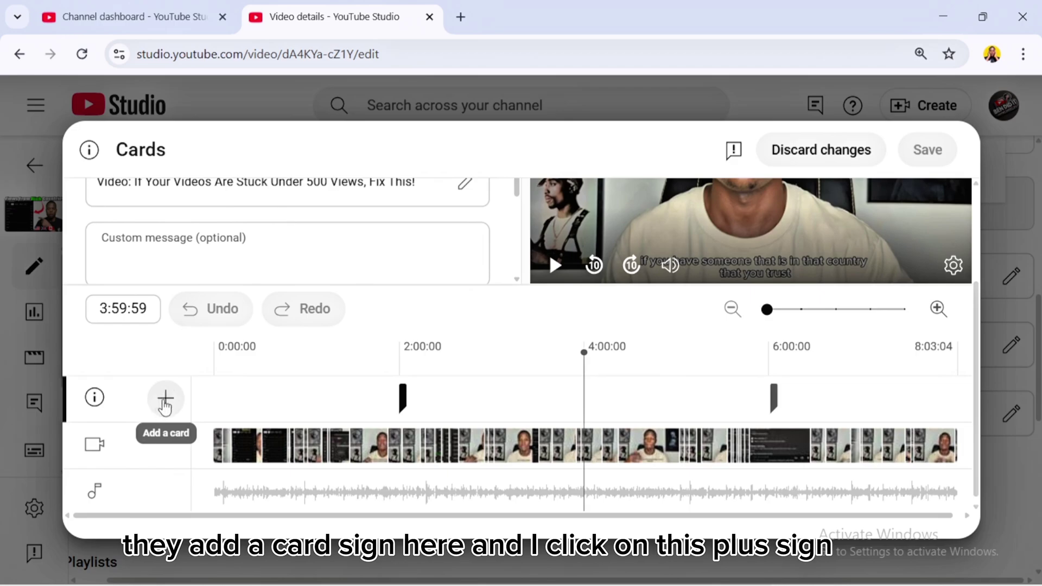
left_click(166, 397)
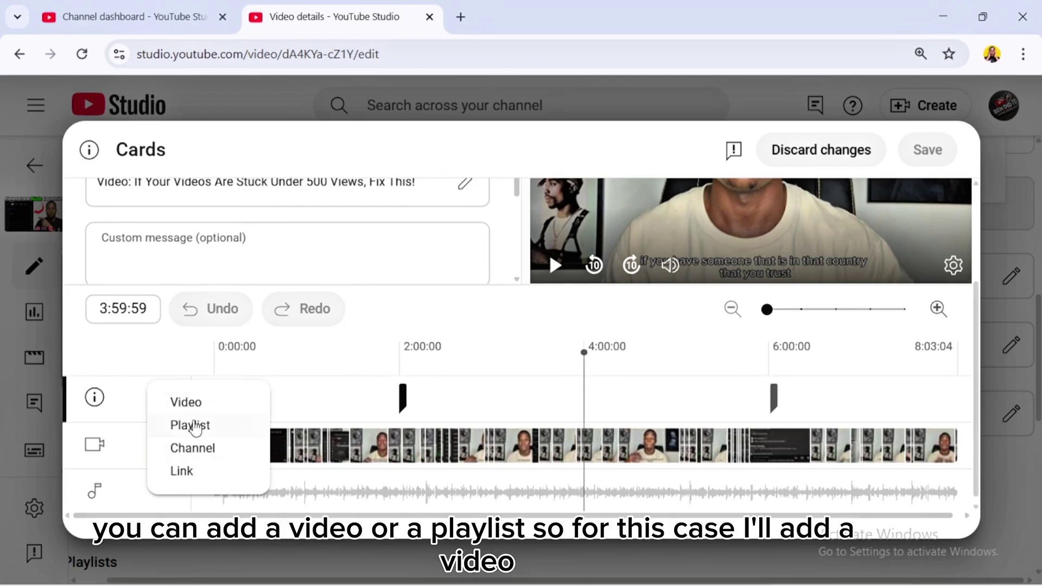
left_click(187, 412)
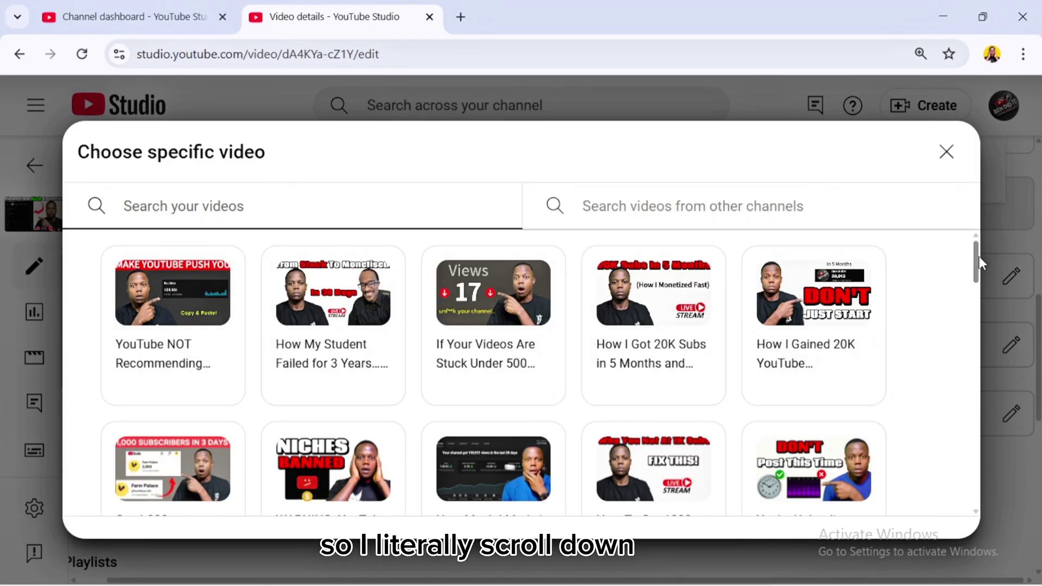
Step: Link the 3:59:59 card to the video 'How to Get 4000 WATCH HOURS Very Fast #seo'
left_click_drag(979, 256, 922, 401)
scroll(917, 399, "up", 2)
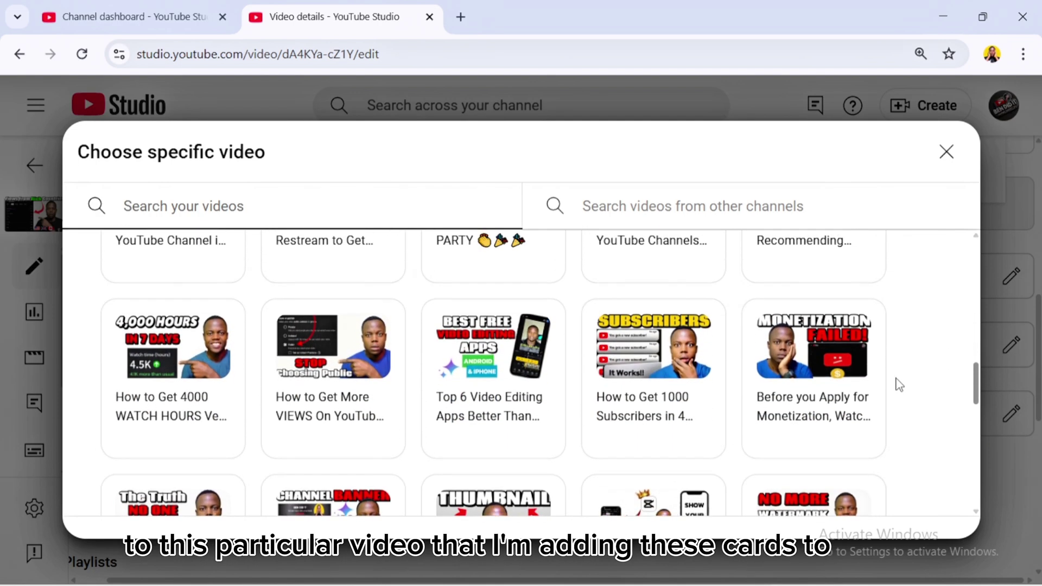
scroll(896, 384, "up", 1)
scroll(886, 375, "down", 1)
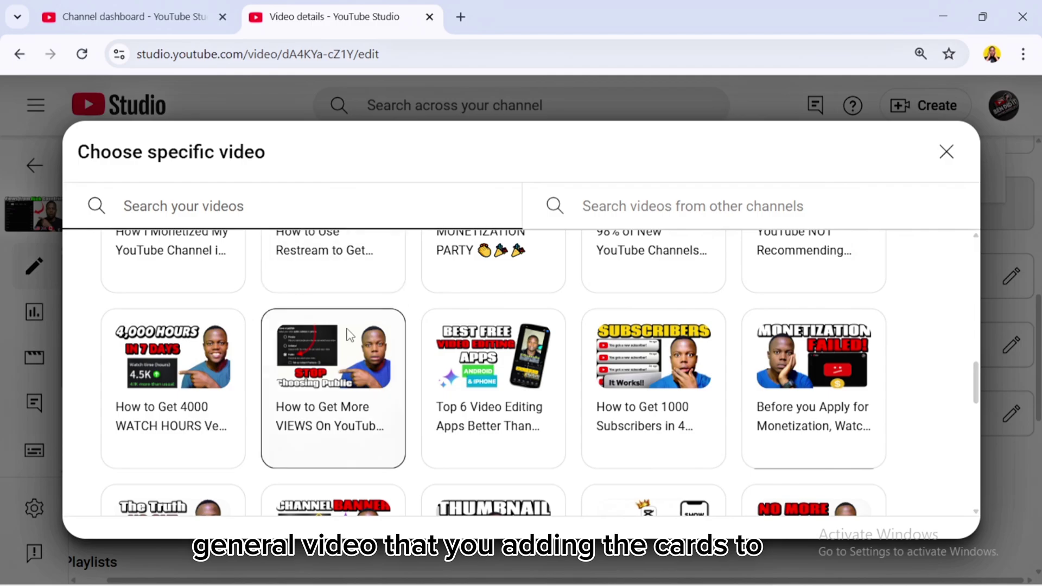
scroll(344, 340, "down", 1)
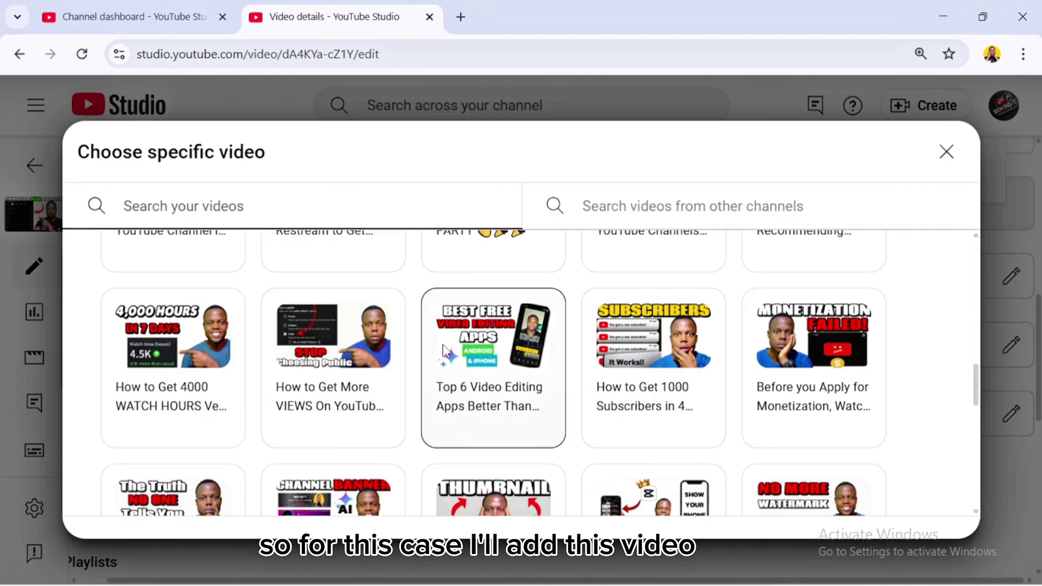
left_click(166, 337)
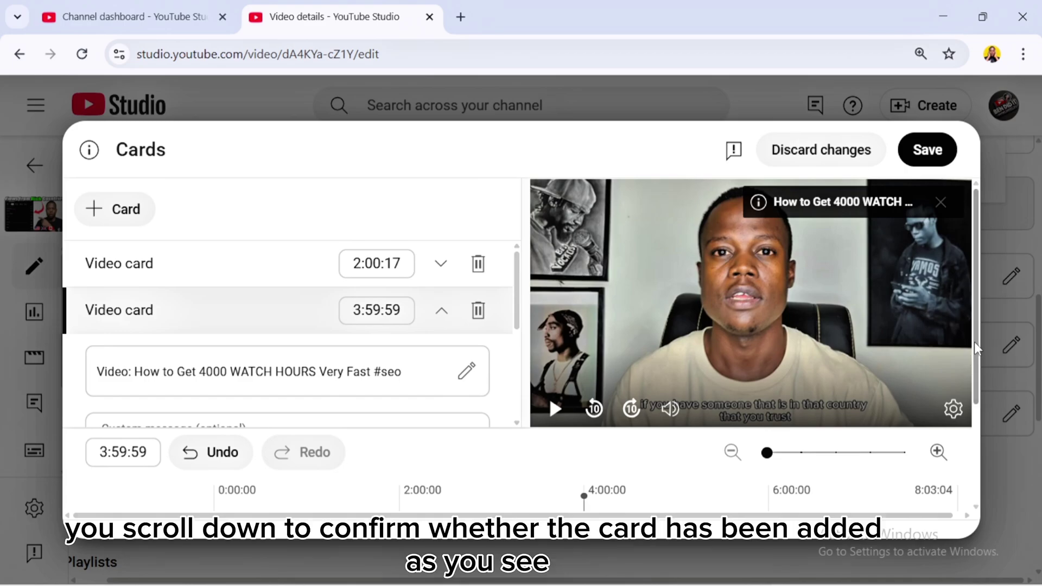
Step: Check the new card on the timeline and save both video cards
left_click_drag(975, 347, 995, 465)
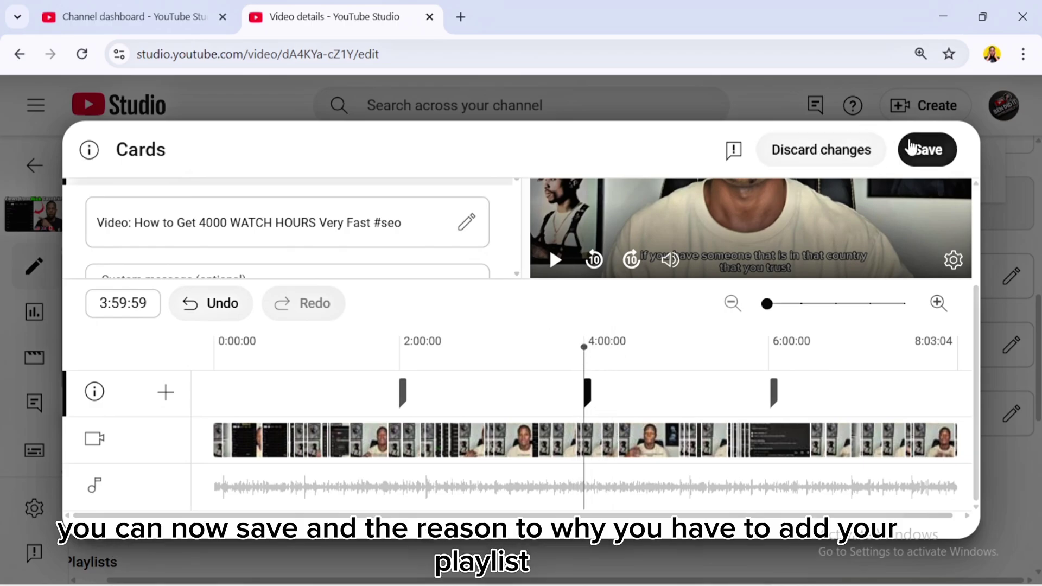
left_click(166, 392)
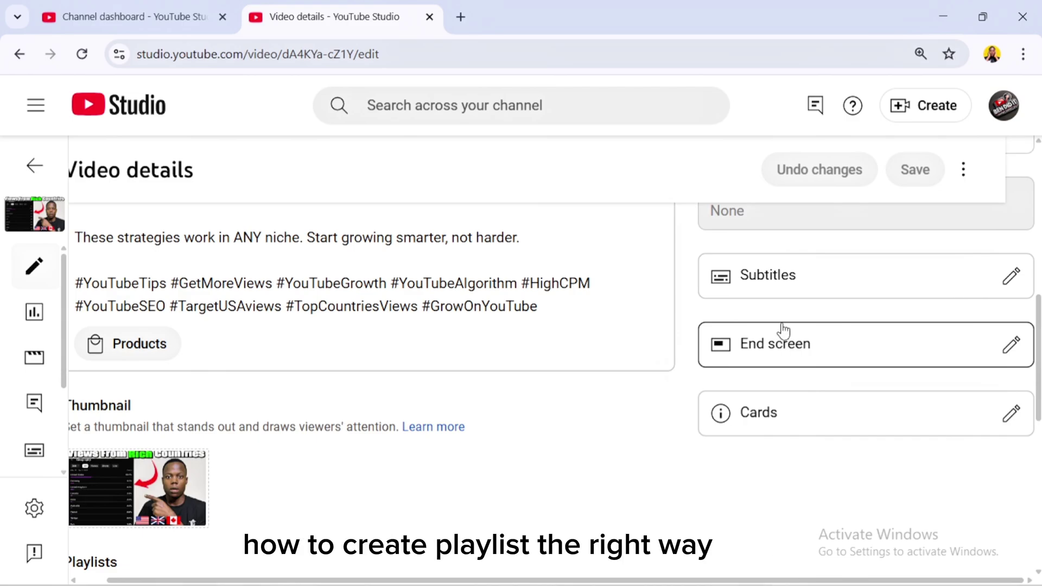
Step: From the video's Playlists dropdown, start creating a new playlist
scroll(503, 561, "left", 2)
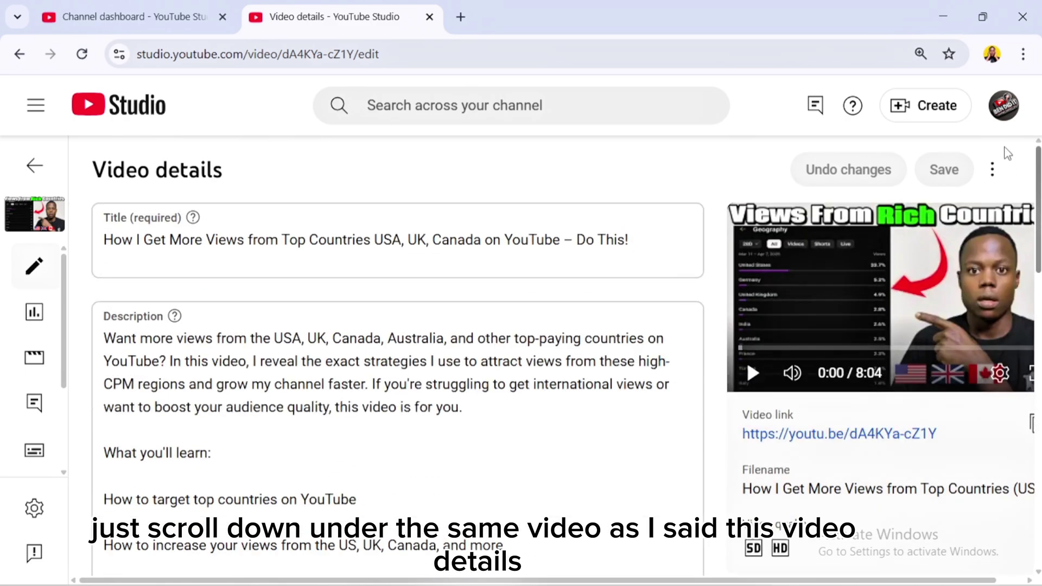
scroll(1011, 247, "down", 10)
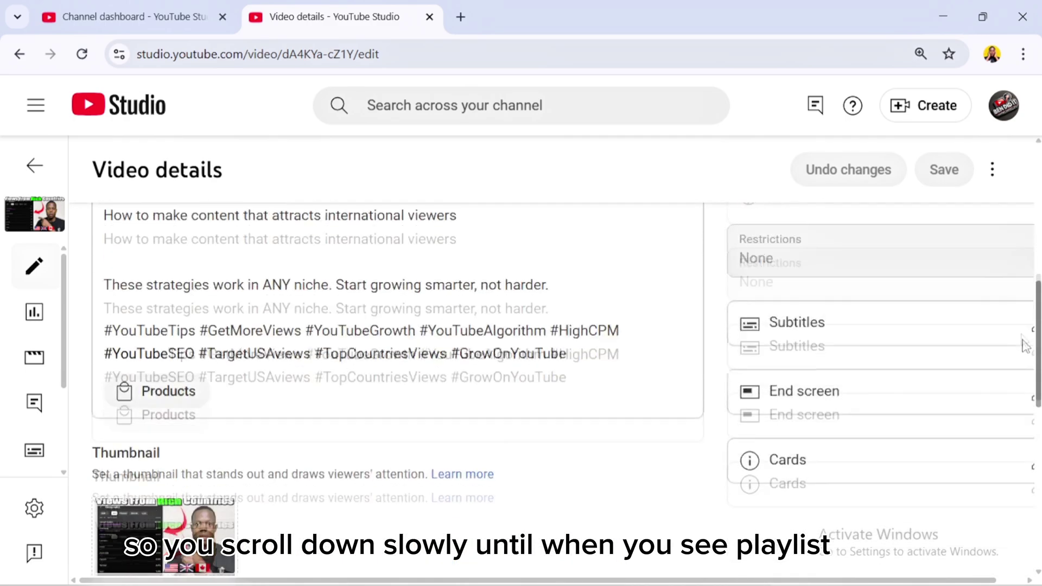
scroll(1025, 429, "down", 3)
scroll(1021, 434, "up", 2)
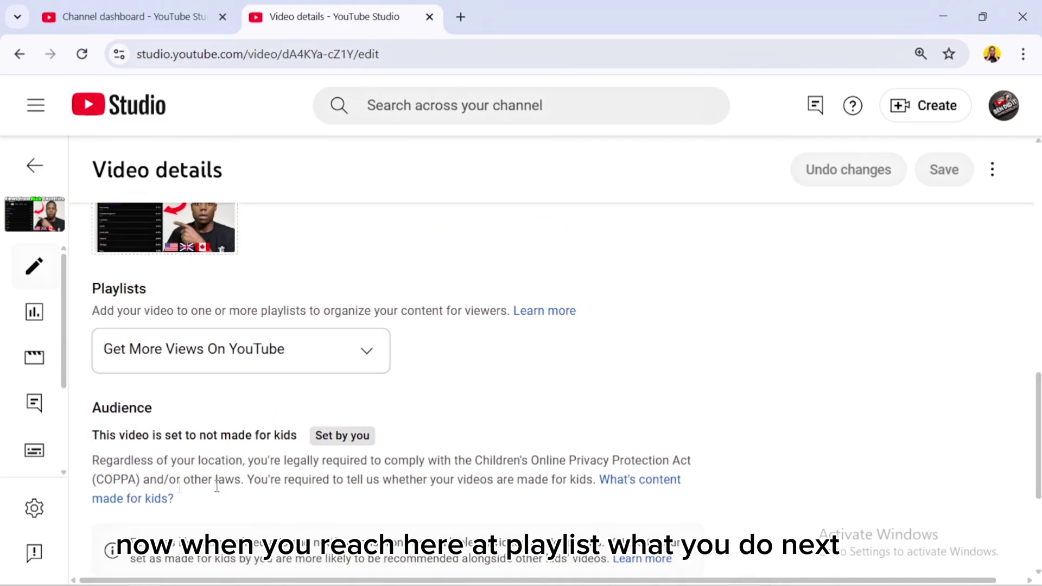
left_click(369, 357)
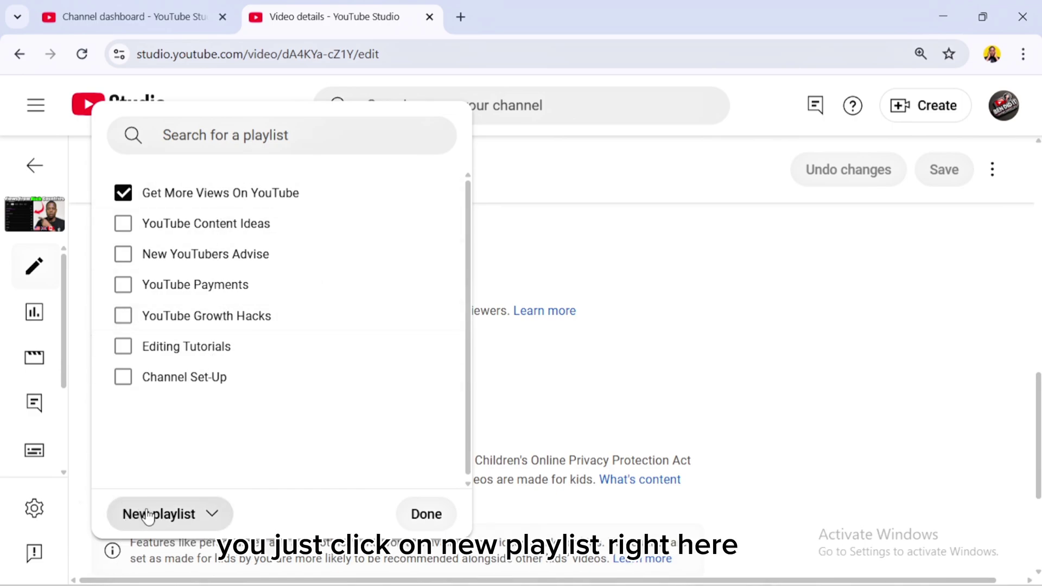
left_click(202, 517)
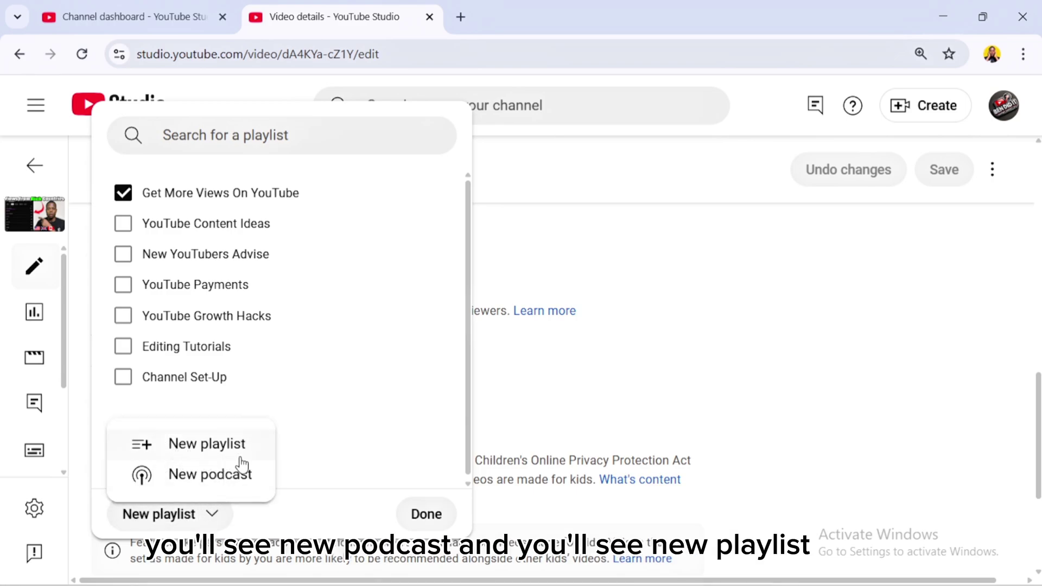
left_click(200, 446)
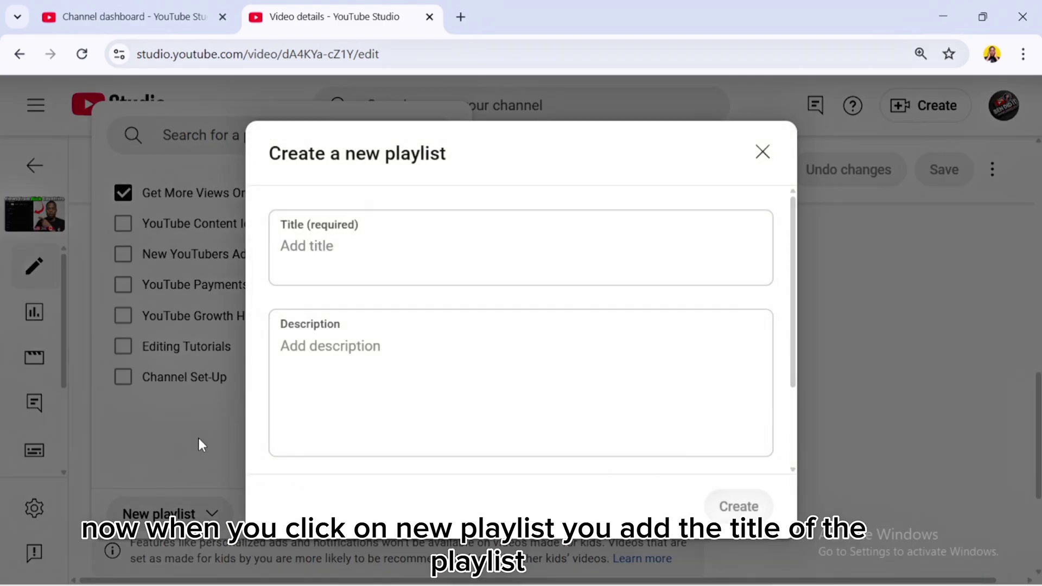
Step: Create a playlist titled 'kjfoodif' with description 'hcgugxhchsd'
left_click(390, 260)
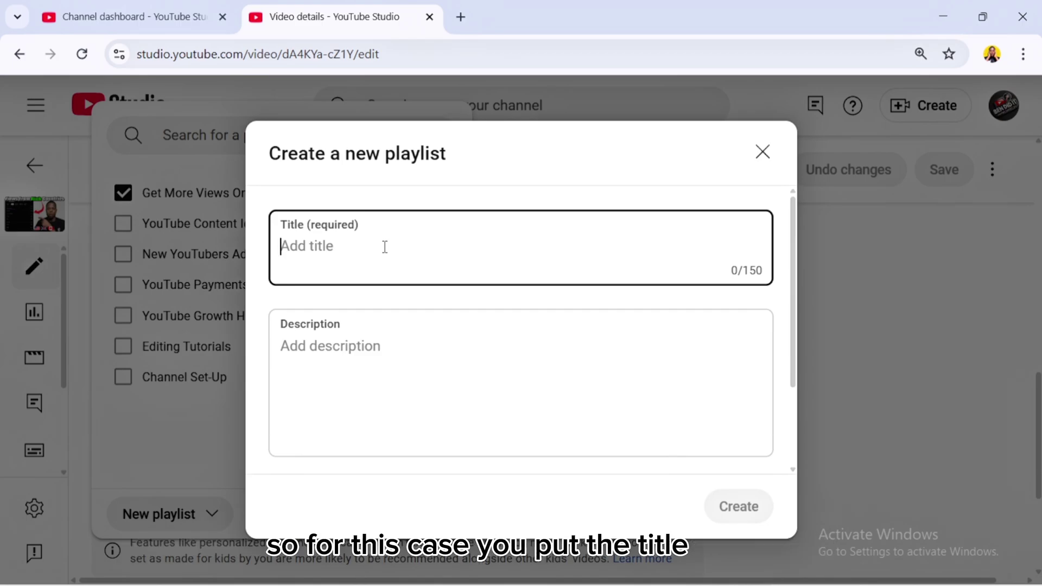
type("kjfoodif")
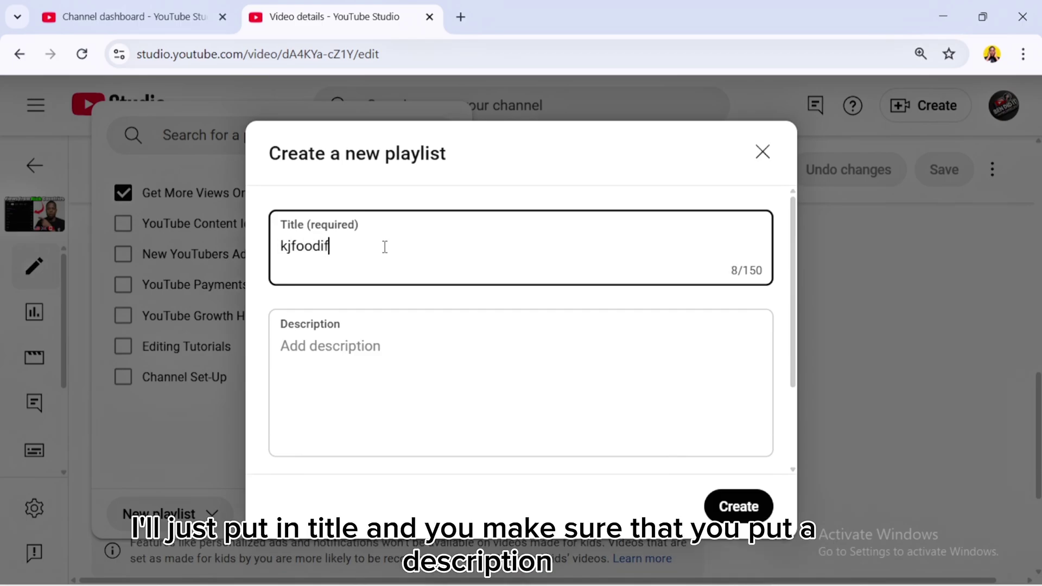
left_click(397, 346)
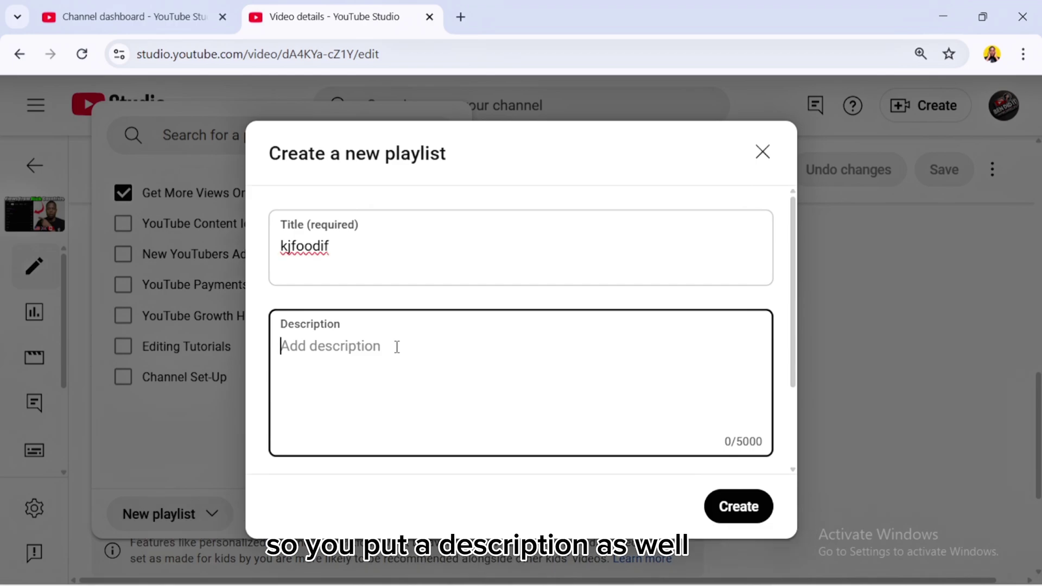
type("hcgugxhchsd")
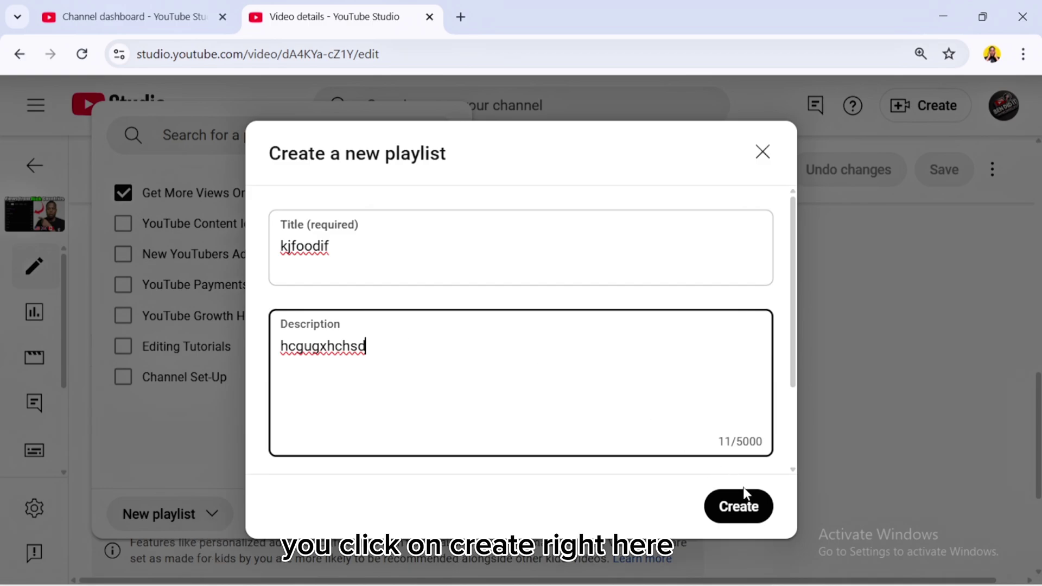
left_click(743, 507)
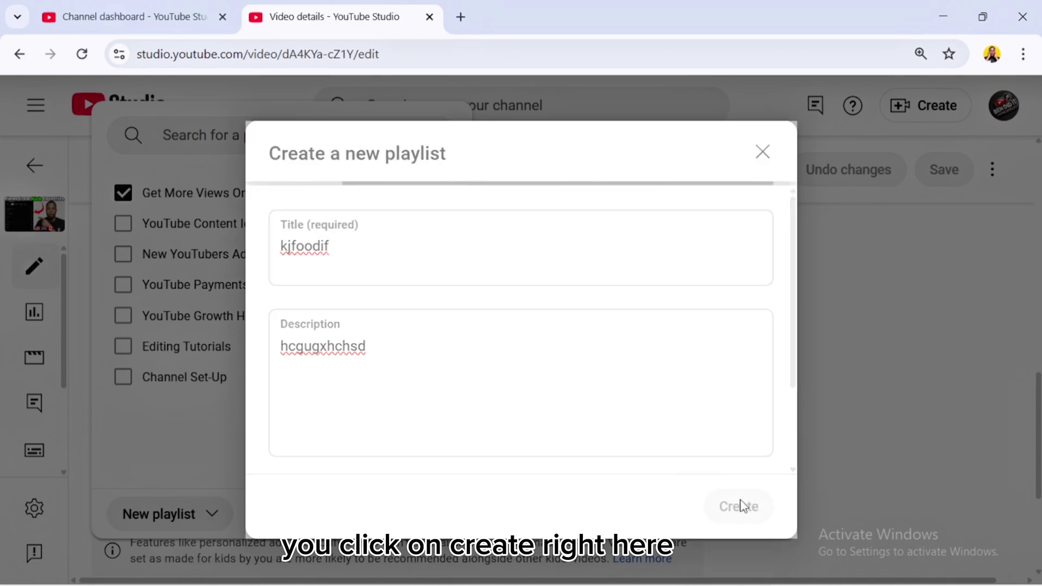